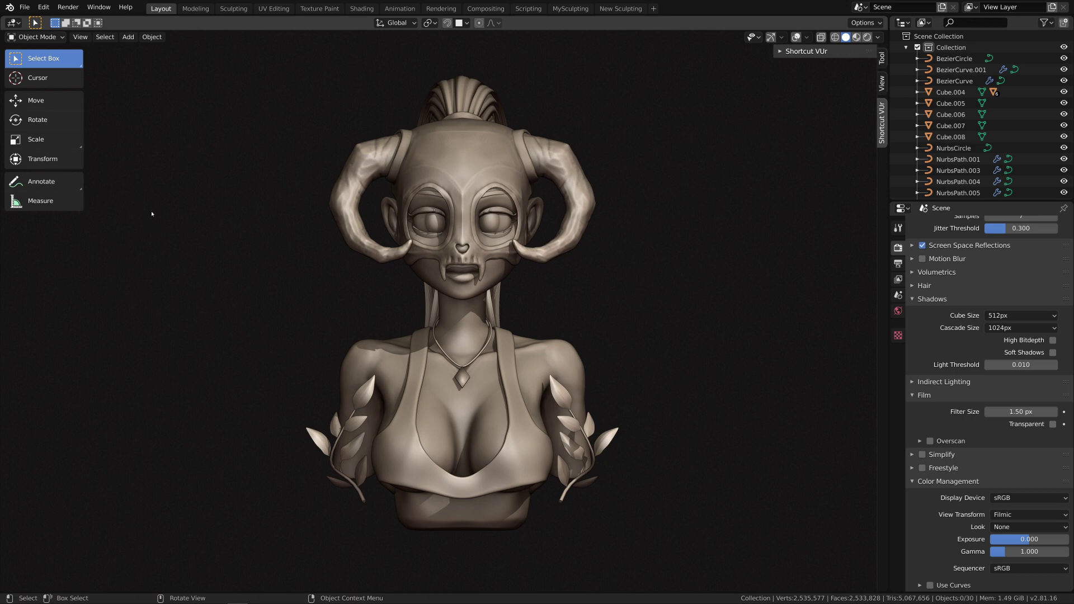
Take a Viewport Render Image snapshot of the bust and maximize the render window to inspect it.
{"action": "left_click", "coordinate": [84, 38]}
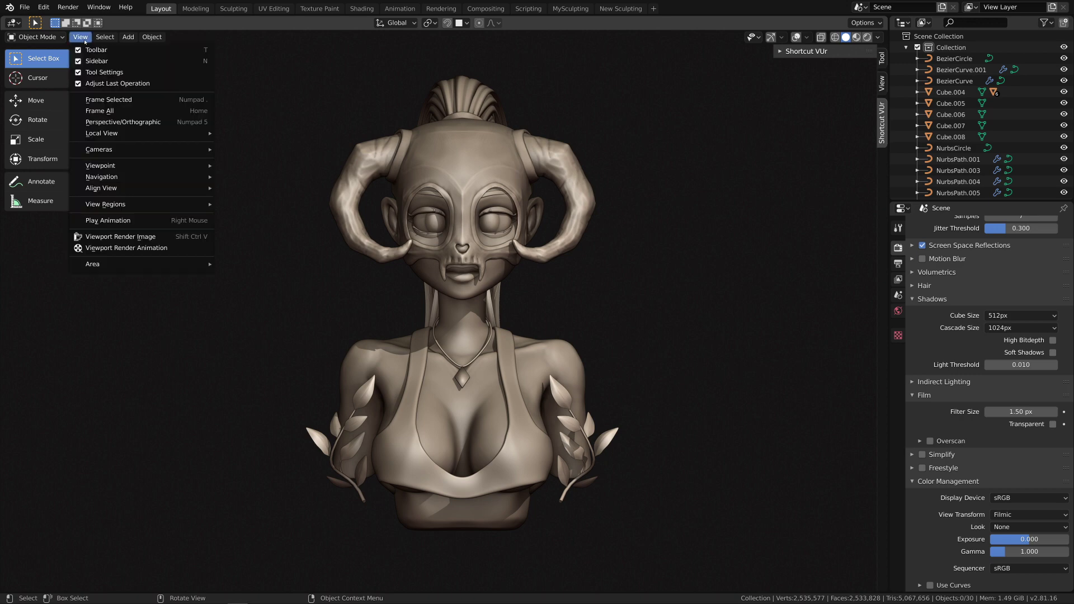
{"action": "left_click", "coordinate": [126, 237]}
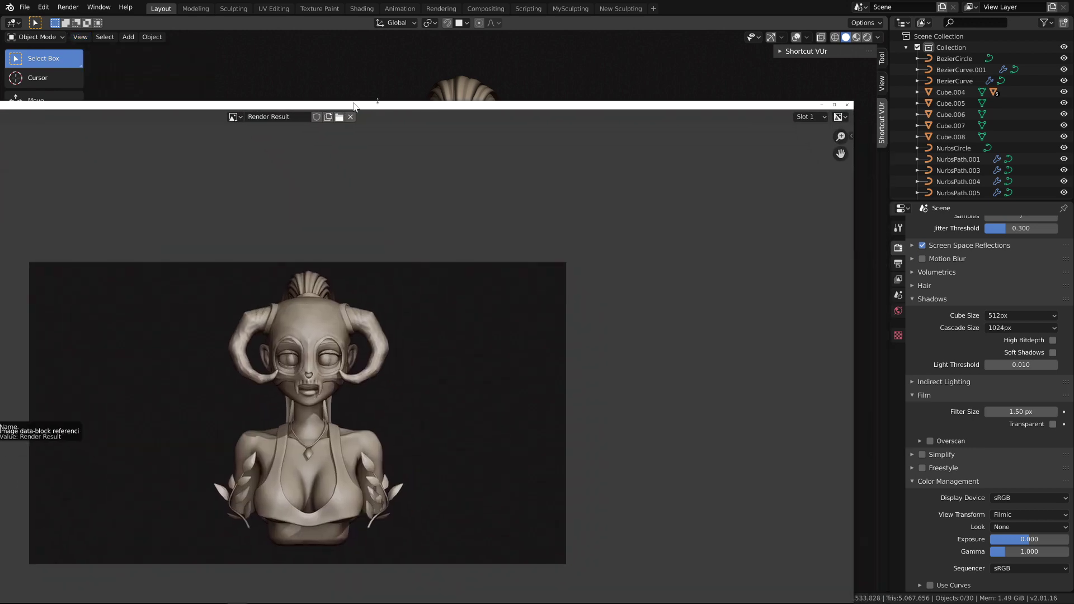
{"action": "left_click", "coordinate": [834, 105]}
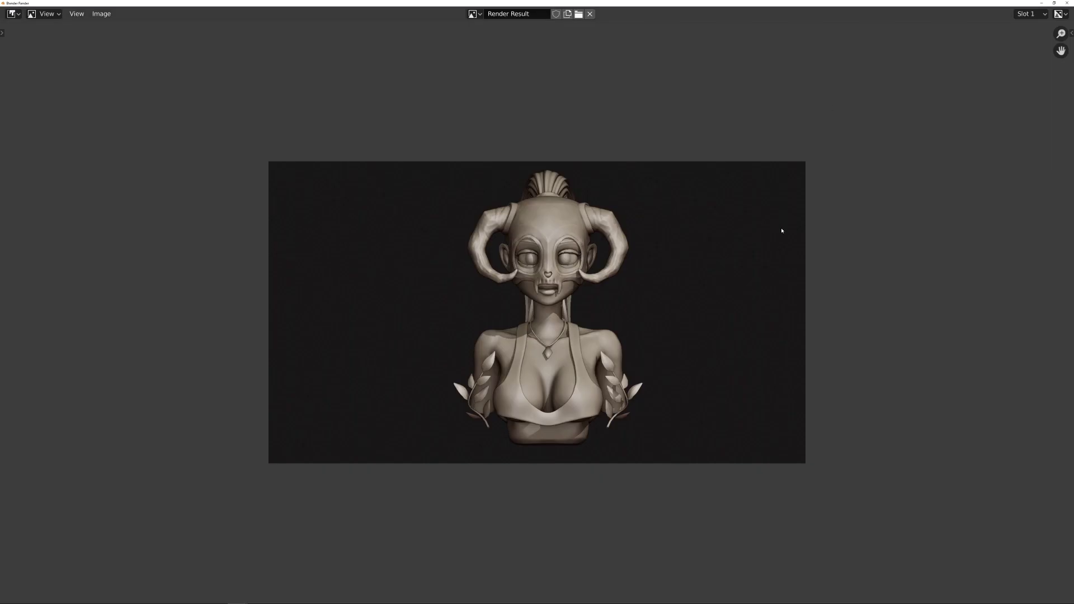
{"action": "scroll", "coordinate": [781, 232], "scroll_direction": "up", "scroll_amount": 2}
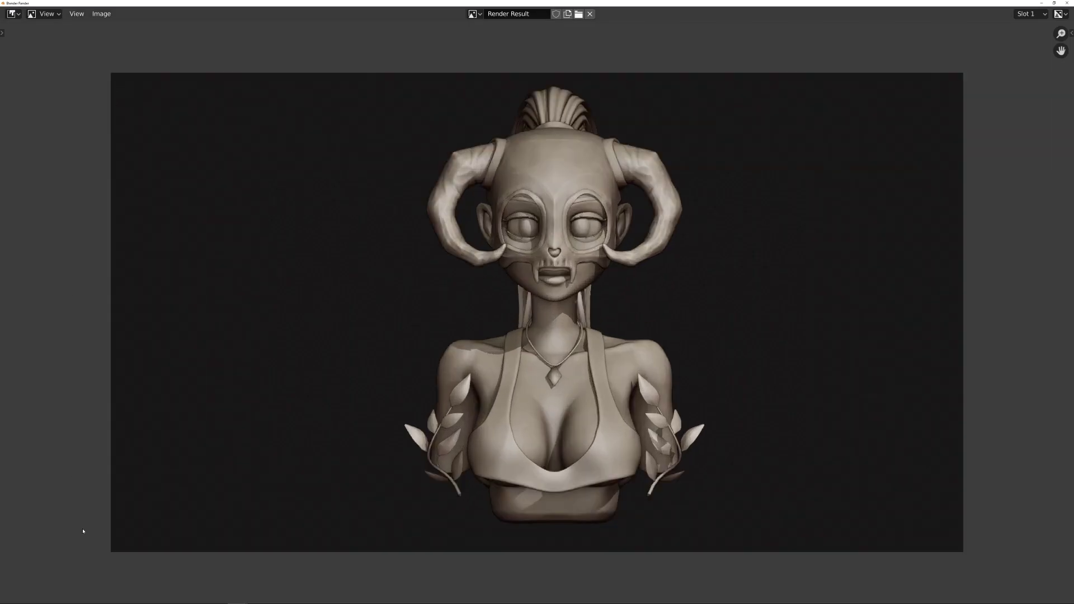
{"action": "scroll", "coordinate": [302, 196], "scroll_direction": "down", "scroll_amount": 2}
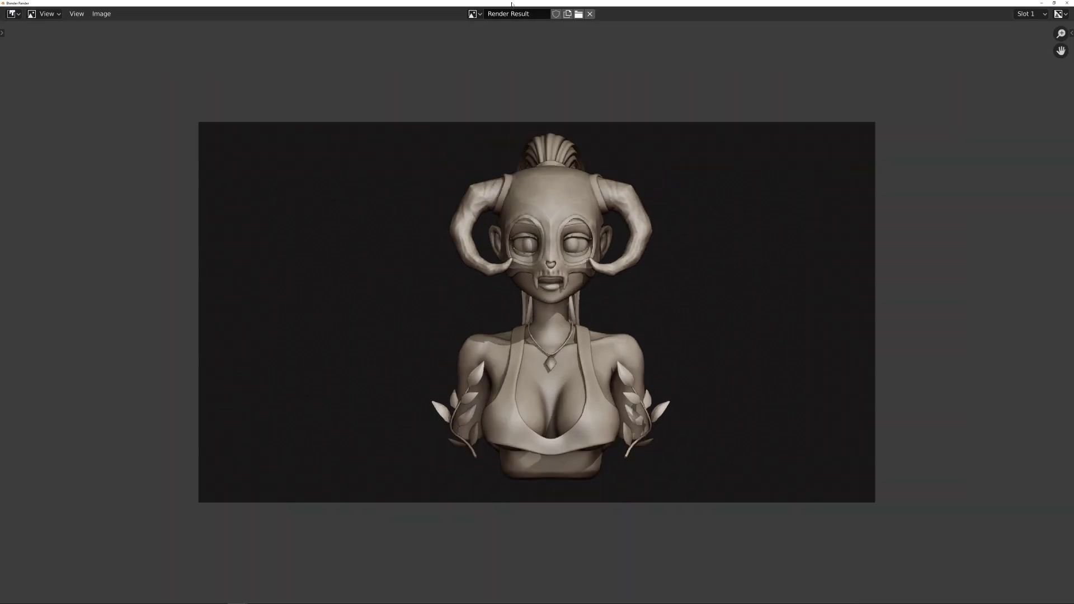
Restore and re-maximize the render window, then start Image > Save As for the render.
{"action": "left_click_drag", "start_coordinate": [414, 2], "coordinate": [450, 96]}
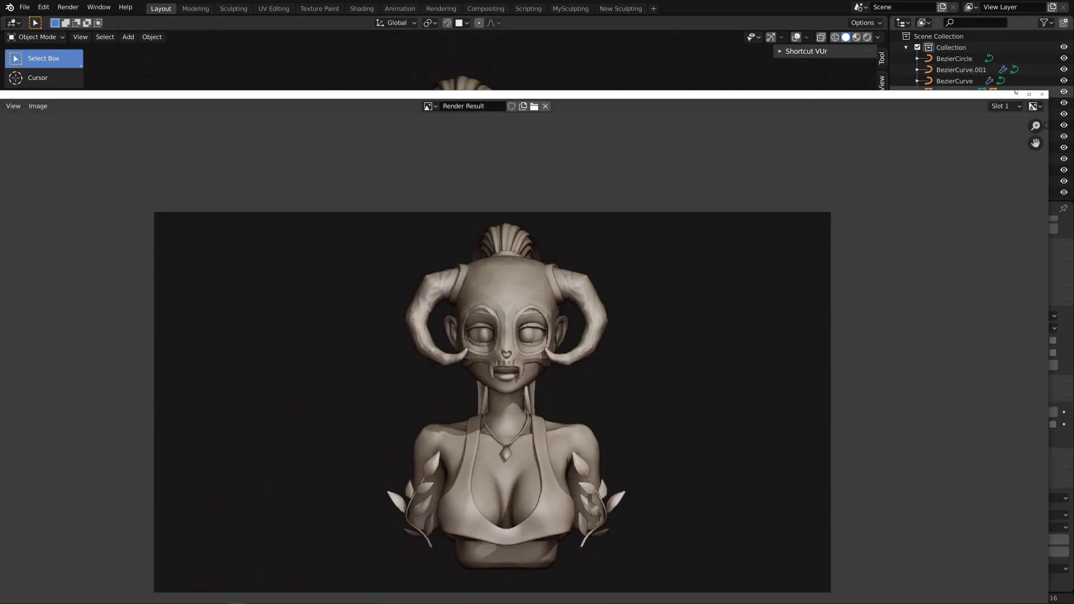
{"action": "left_click", "coordinate": [1029, 95]}
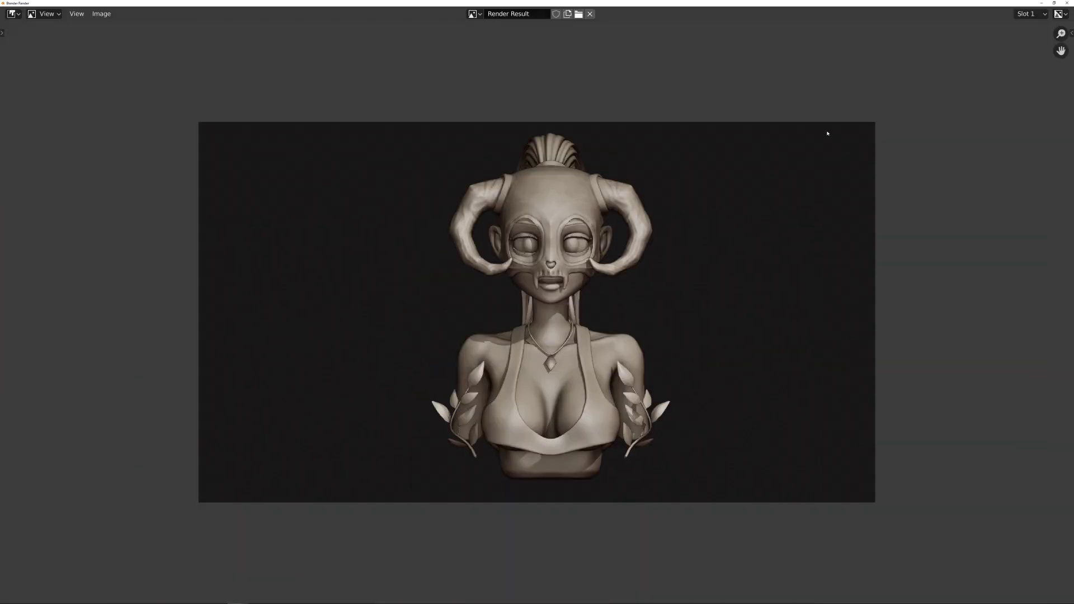
{"action": "left_click", "coordinate": [101, 13]}
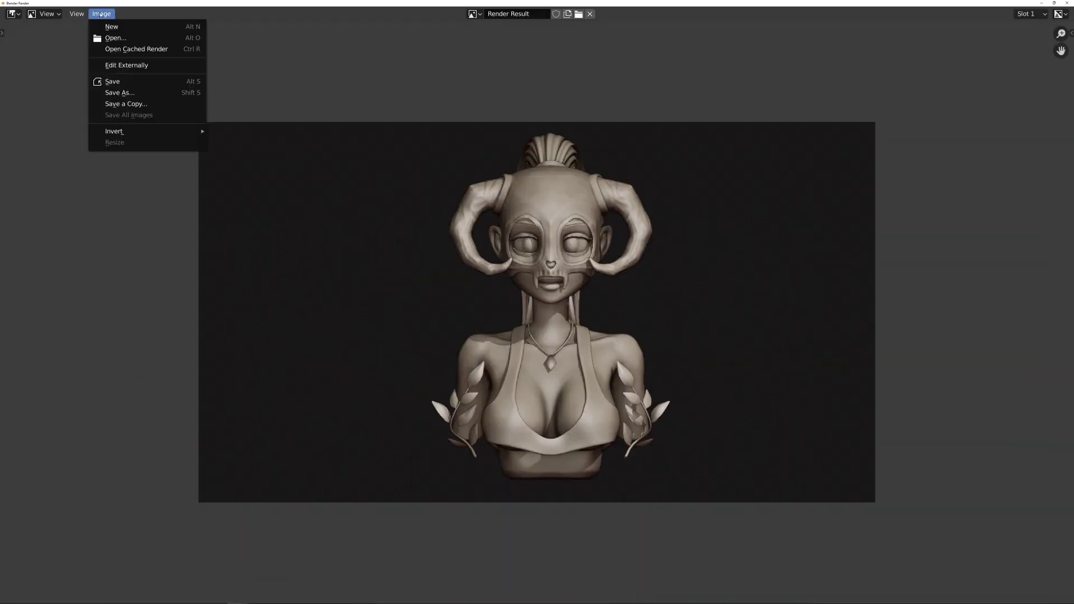
{"action": "left_click", "coordinate": [120, 93]}
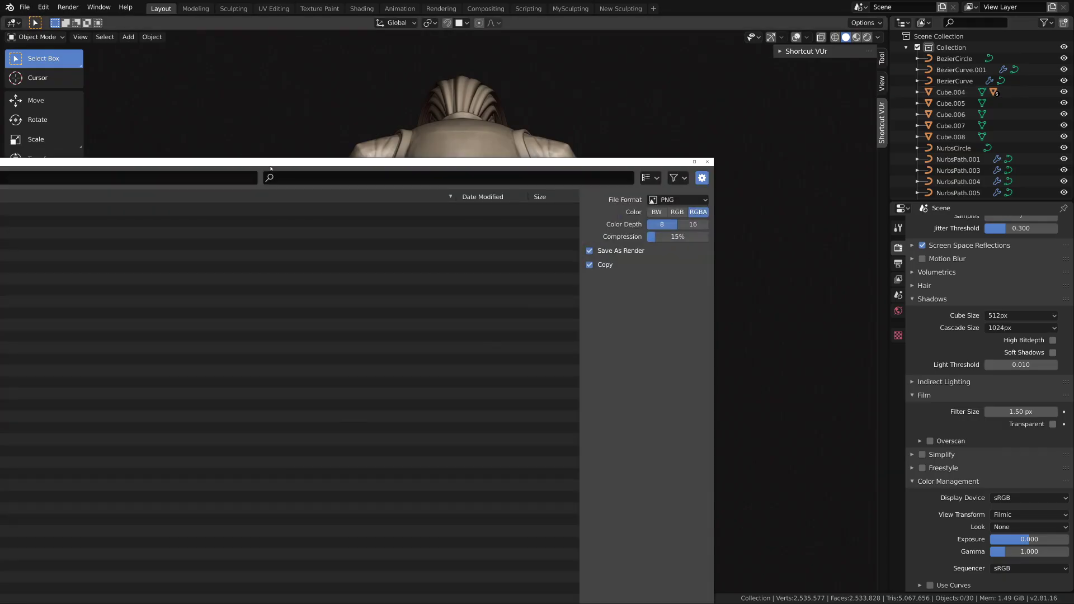
Dismiss the save dialog without saving and close the Blender Render window.
{"action": "left_click_drag", "start_coordinate": [274, 165], "coordinate": [670, 81]}
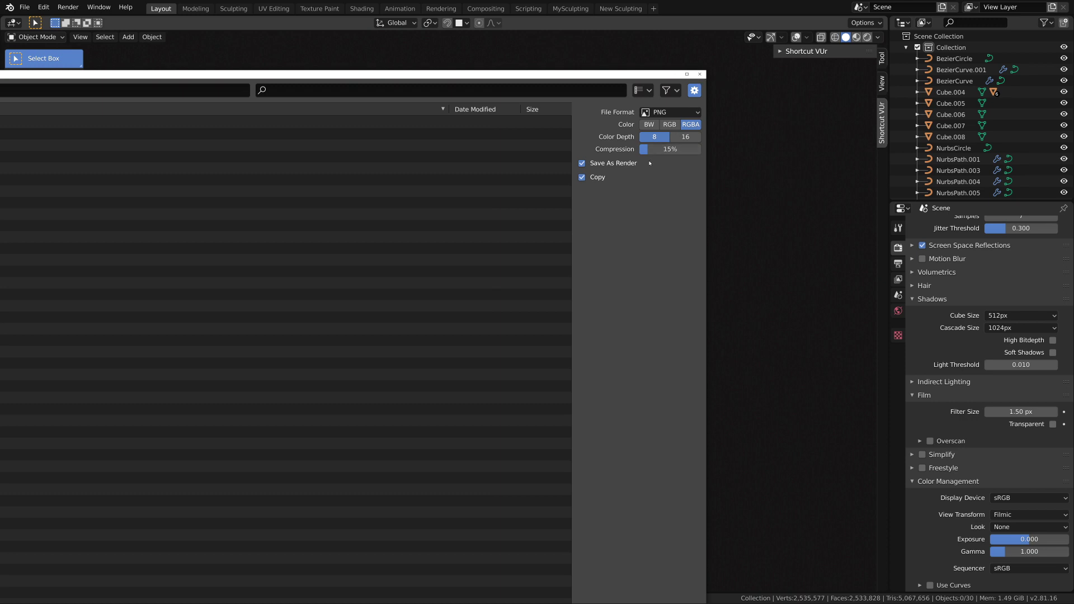
{"action": "left_click", "coordinate": [700, 75]}
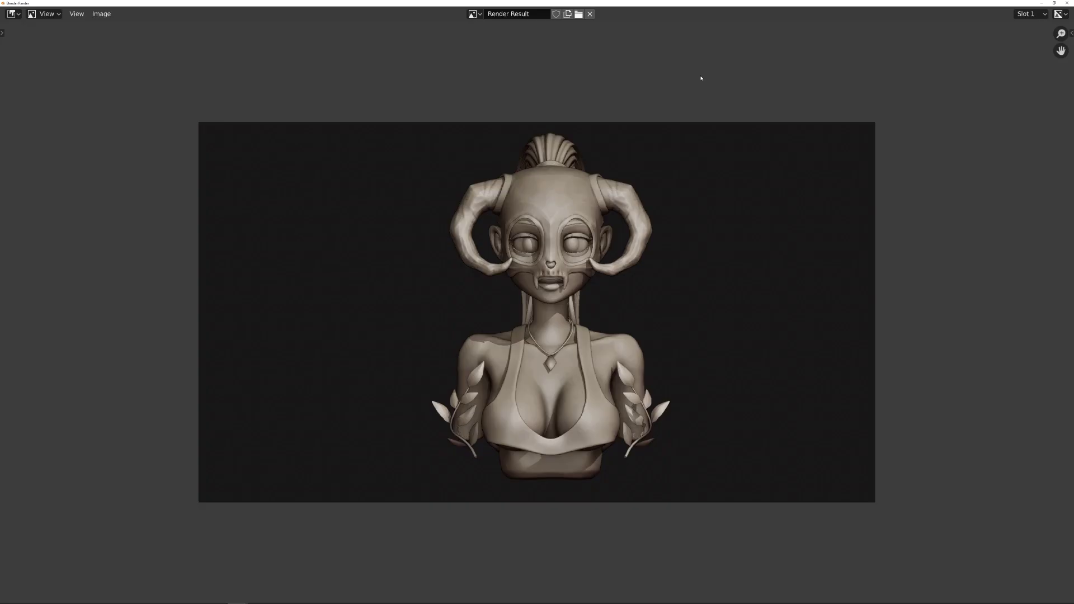
{"action": "left_click", "coordinate": [1066, 3]}
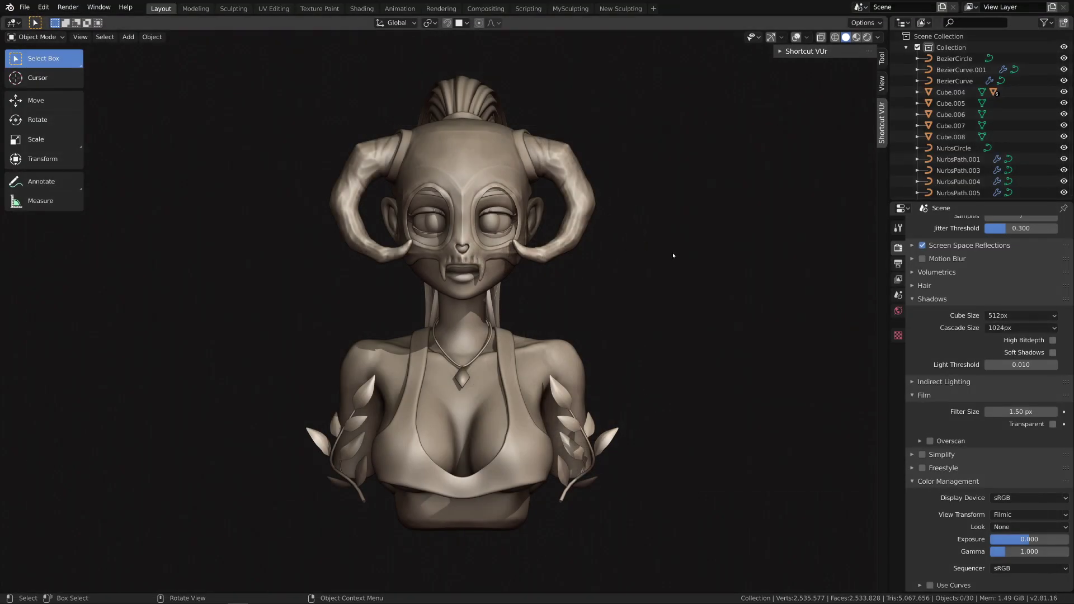
Give the bust a rainbow matcap, magenta viewport background and X-Ray shading.
{"action": "left_click", "coordinate": [878, 37]}
{"action": "left_click", "coordinate": [864, 116]}
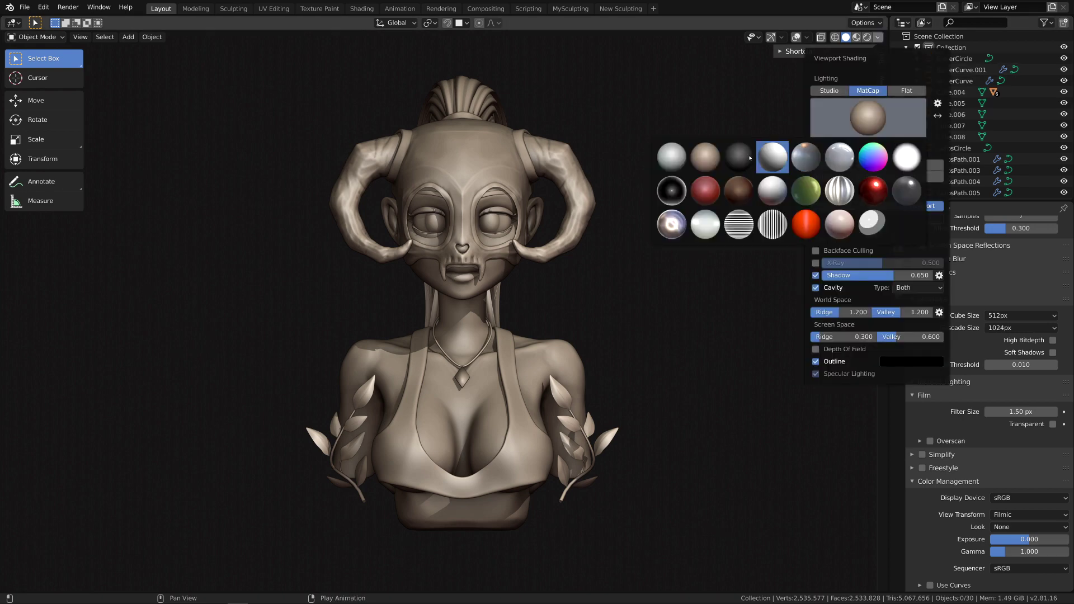
{"action": "left_click", "coordinate": [872, 158]}
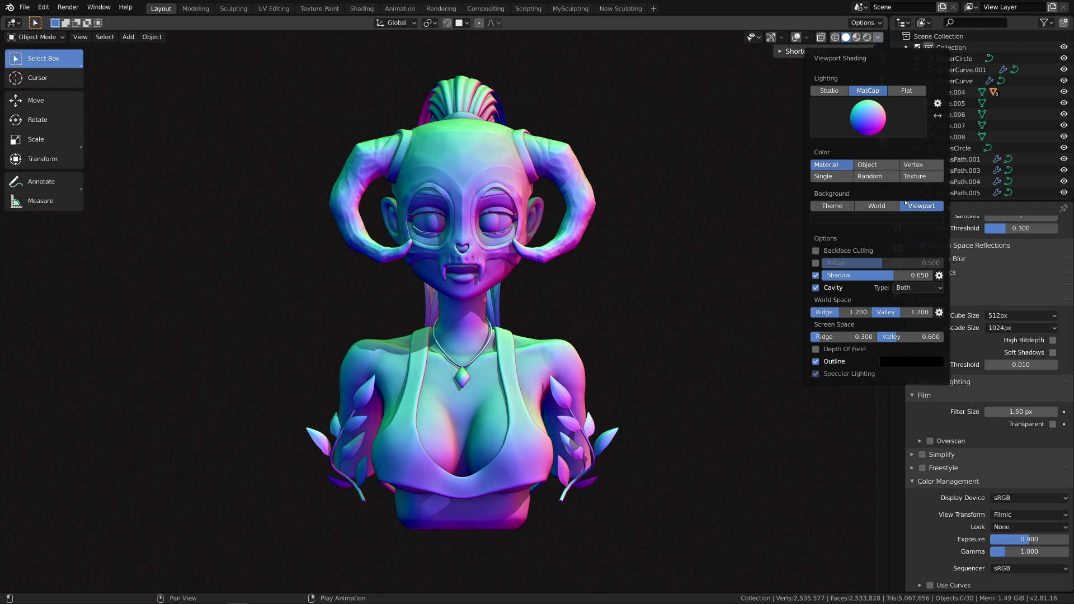
{"action": "left_click", "coordinate": [877, 218]}
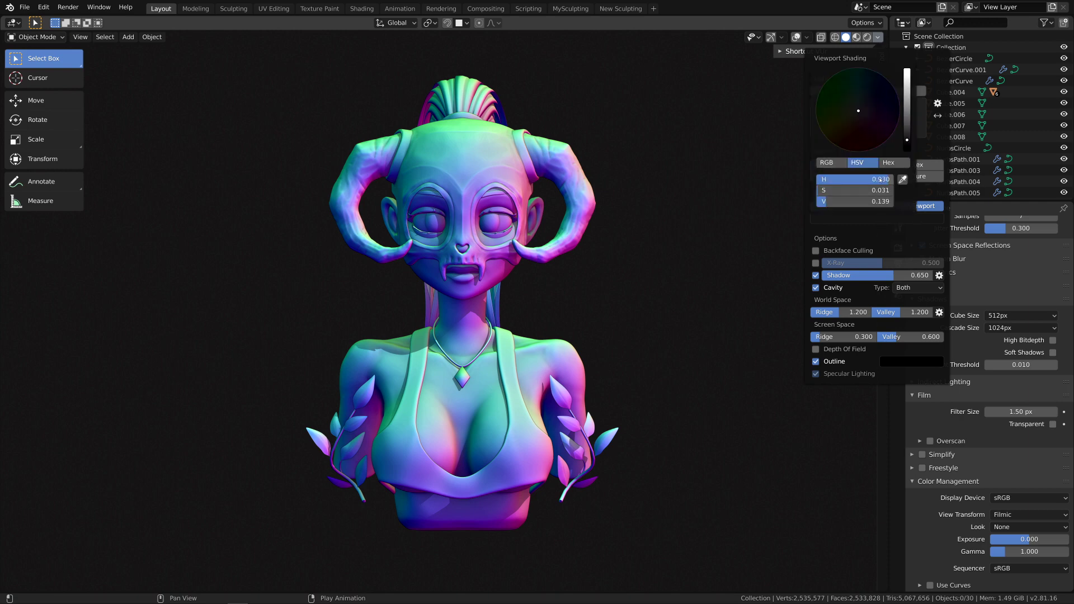
{"action": "mouse_move", "coordinate": [907, 146]}
{"action": "left_mouse_down"}
{"action": "mouse_move", "coordinate": [906, 103]}
{"action": "mouse_move", "coordinate": [865, 140]}
{"action": "mouse_move", "coordinate": [885, 102]}
{"action": "mouse_move", "coordinate": [868, 139]}
{"action": "left_mouse_up"}
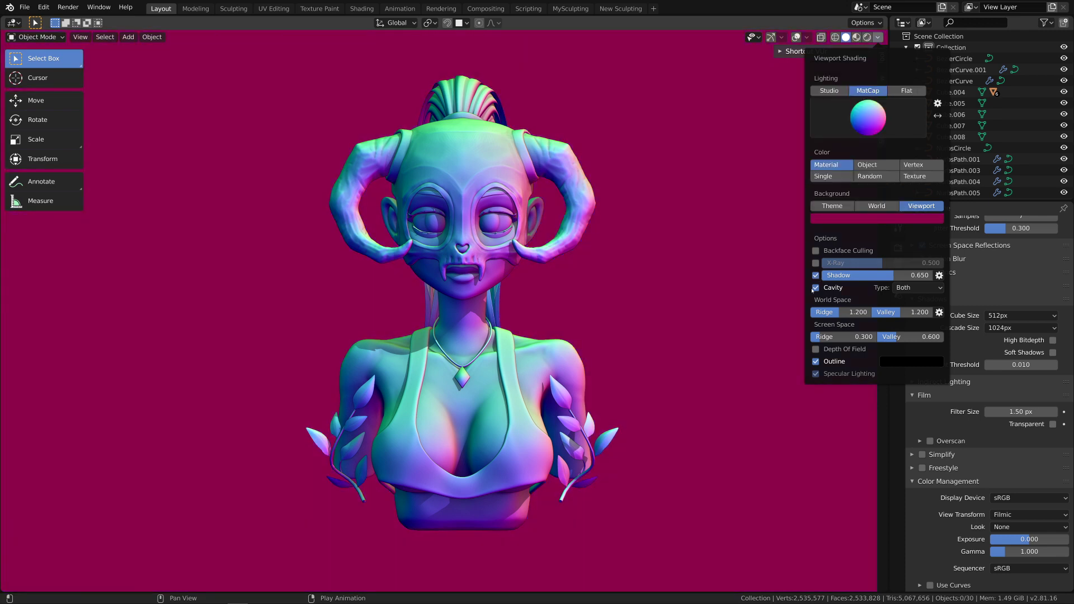
{"action": "left_click", "coordinate": [815, 263]}
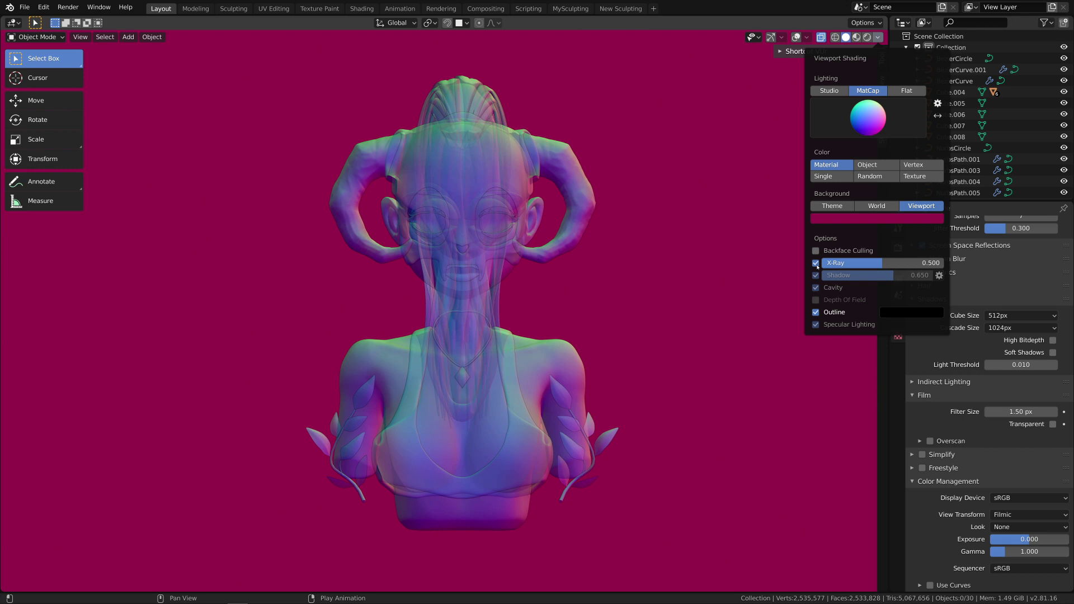
Test a viewport render snapshot, close it, and turn X-Ray back off.
{"action": "left_click", "coordinate": [80, 37]}
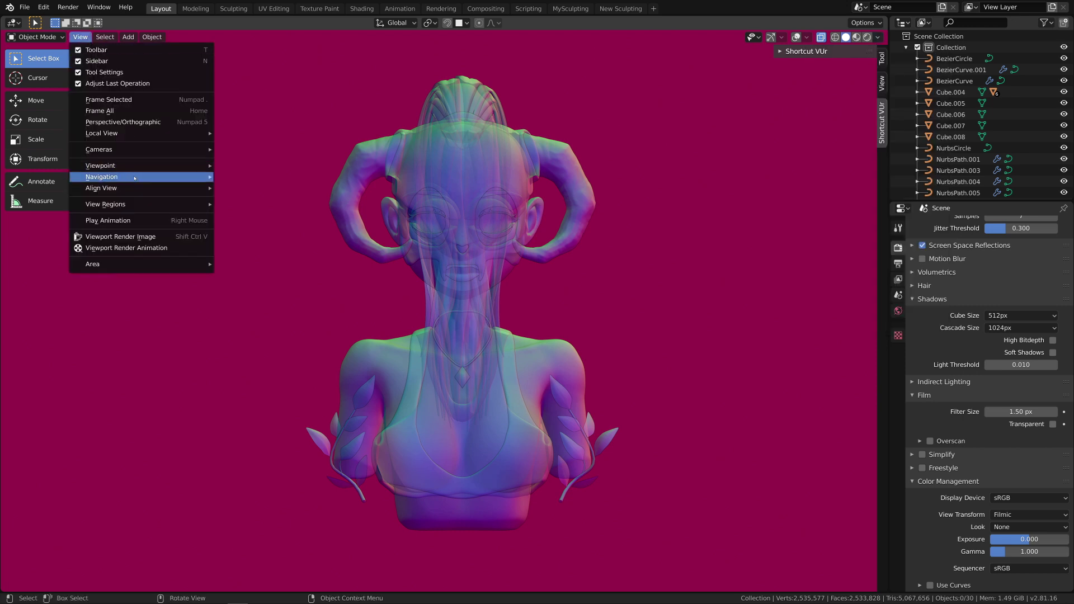
{"action": "left_click", "coordinate": [114, 239]}
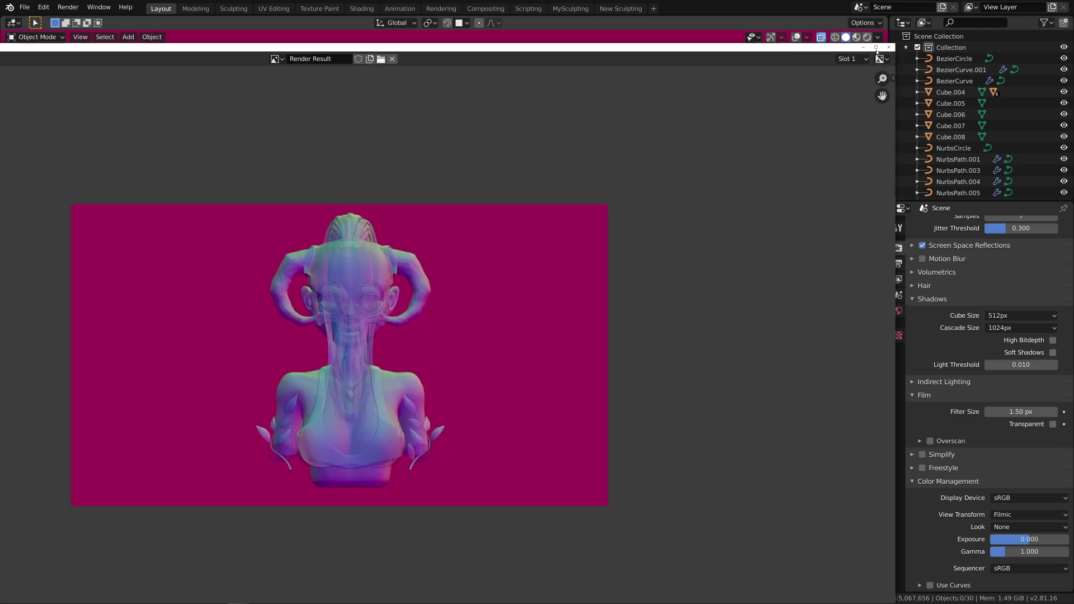
{"action": "left_click", "coordinate": [889, 47]}
{"action": "left_click", "coordinate": [878, 37]}
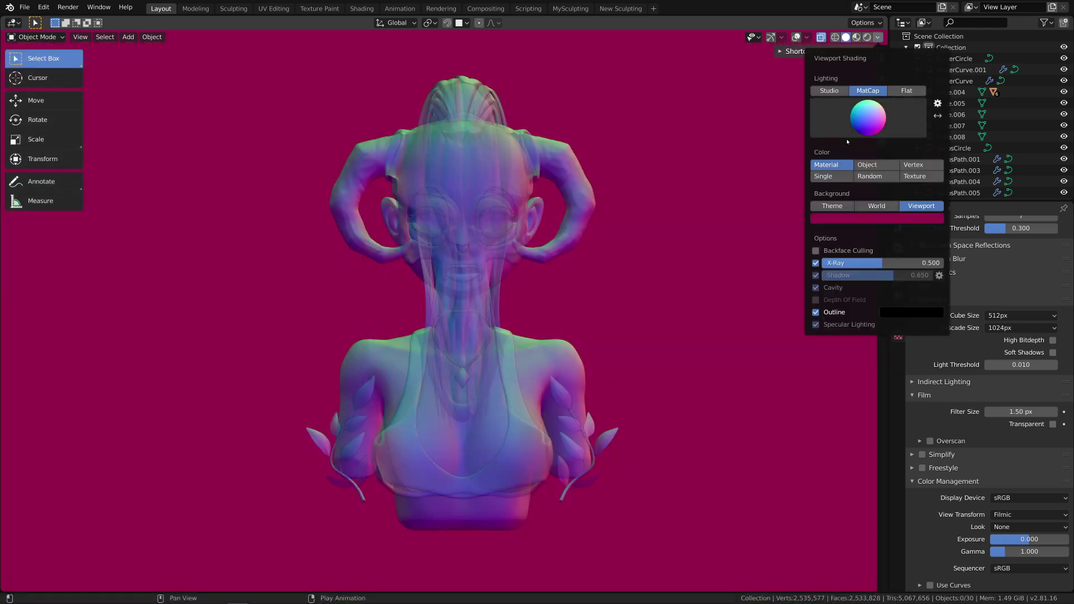
{"action": "left_click", "coordinate": [815, 262]}
Enable cavity, then try brown, red, beige and red matcaps before settling on glossy black.
{"action": "left_click", "coordinate": [815, 287]}
{"action": "left_click", "coordinate": [868, 117]}
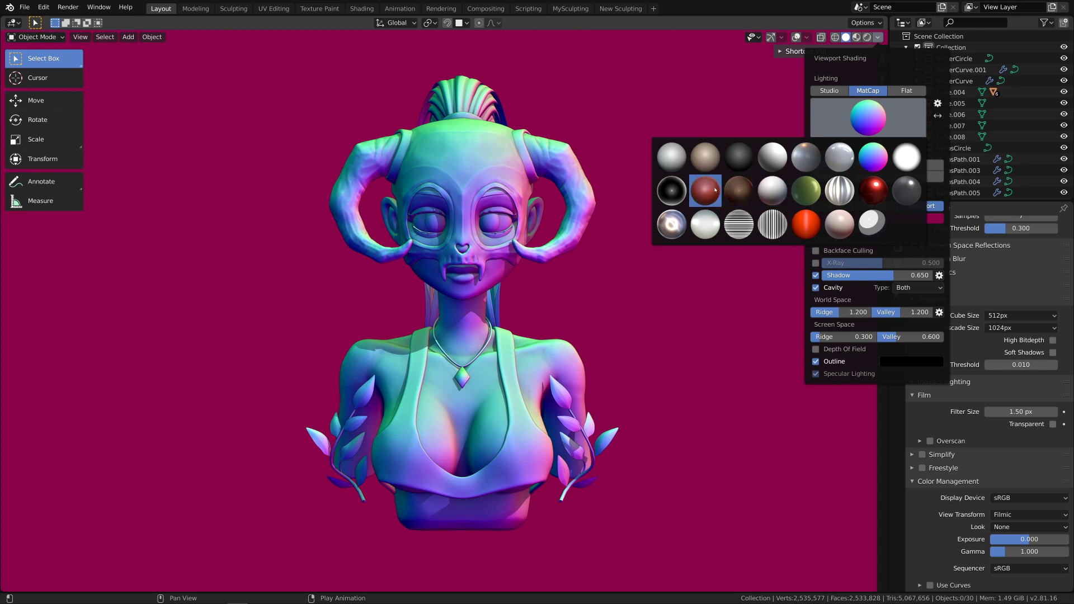
{"action": "left_click", "coordinate": [705, 190]}
{"action": "left_click", "coordinate": [842, 133]}
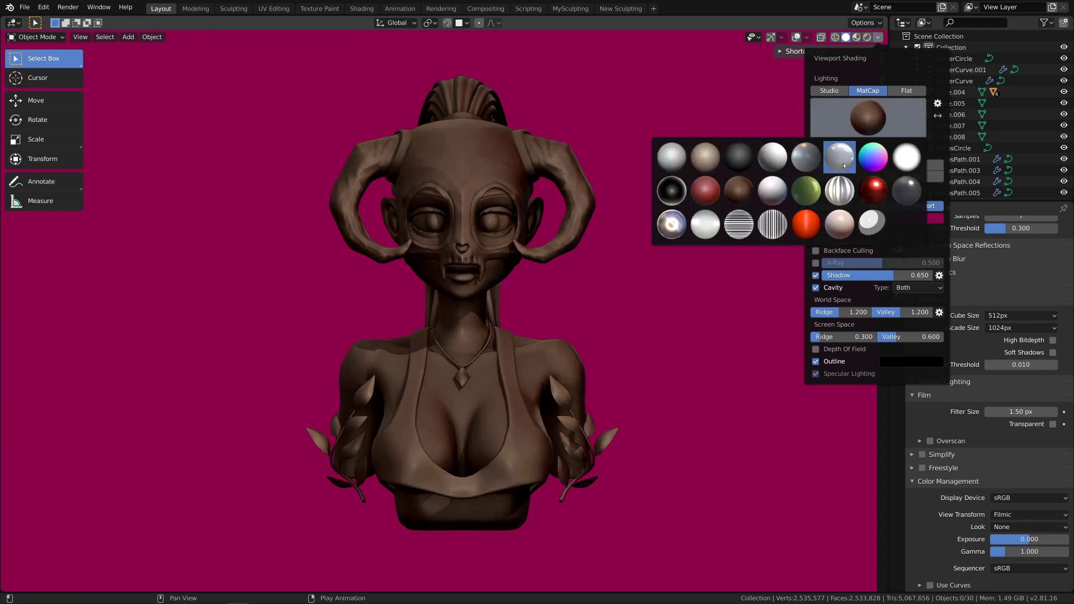
{"action": "left_click", "coordinate": [703, 197]}
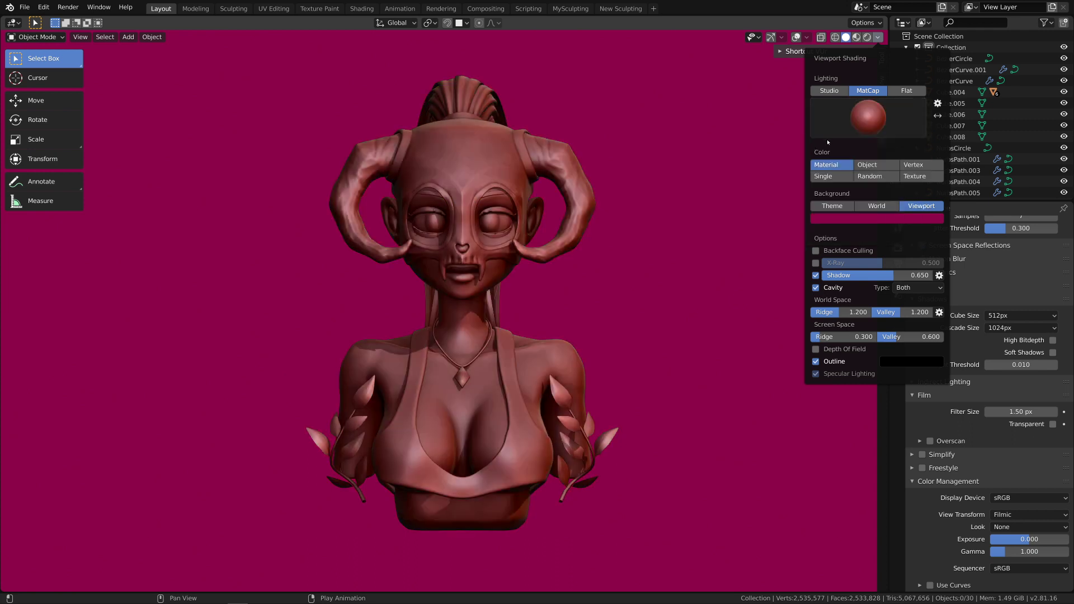
{"action": "left_click", "coordinate": [845, 129]}
{"action": "left_click", "coordinate": [705, 156]}
{"action": "left_click", "coordinate": [811, 135]}
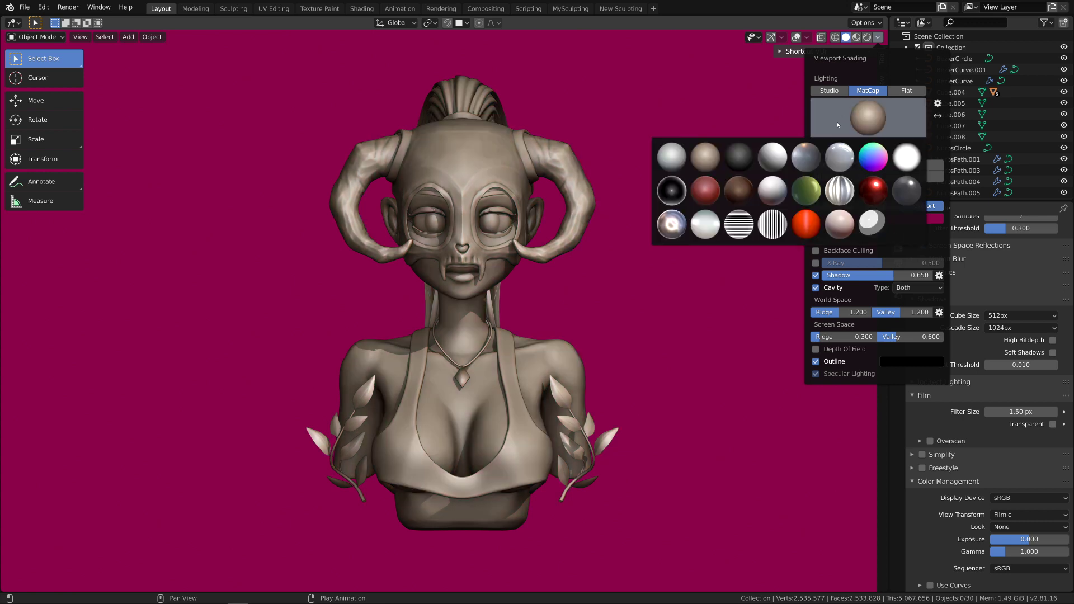
{"action": "left_click", "coordinate": [705, 192]}
{"action": "left_click", "coordinate": [845, 129]}
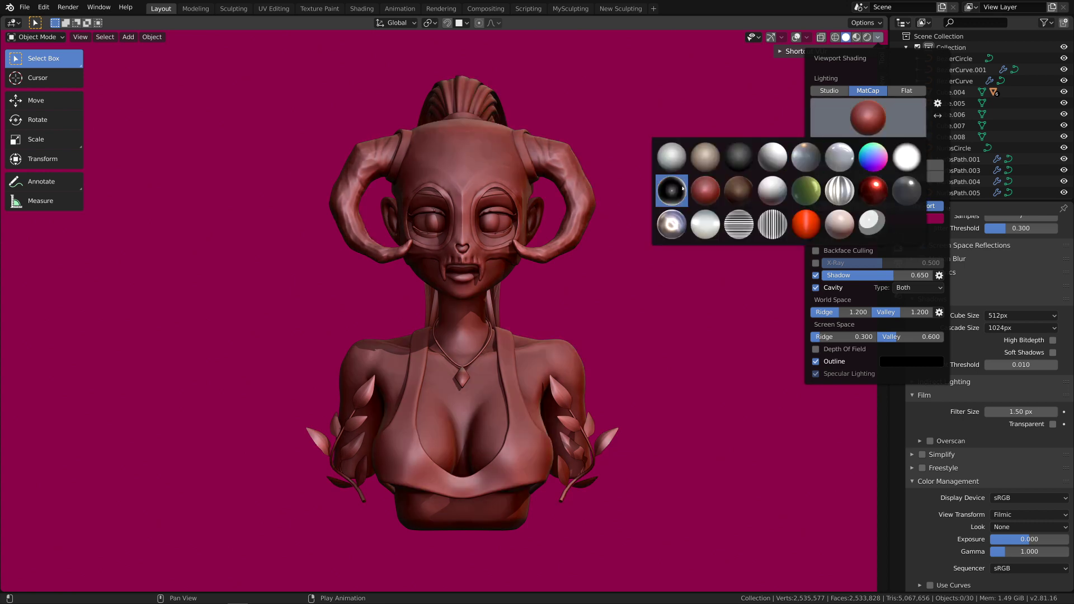
{"action": "left_click", "coordinate": [671, 191]}
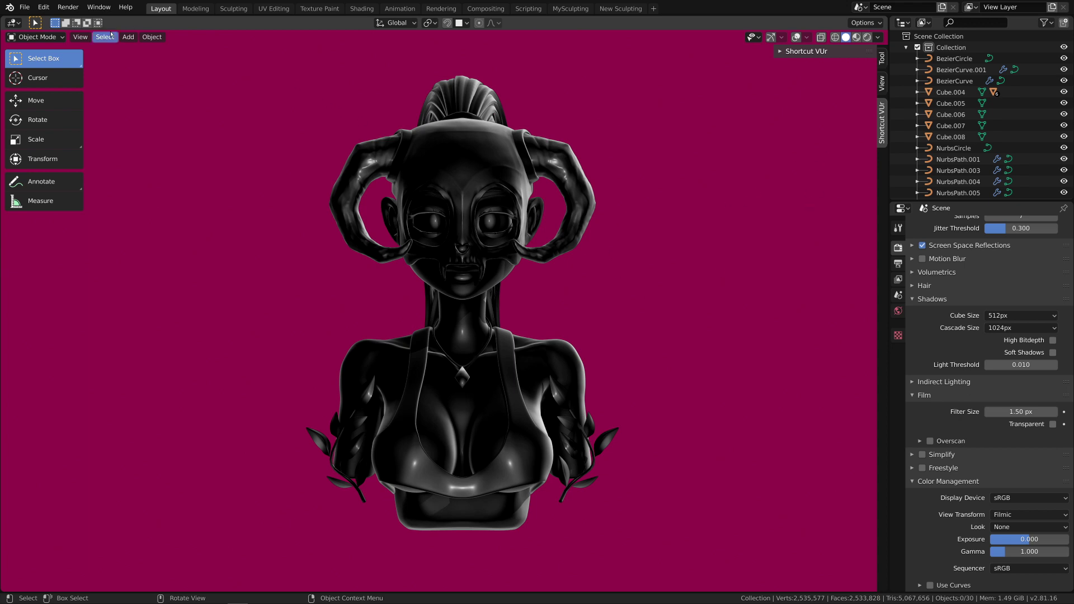
Render a viewport snapshot of the glossy black bust on magenta, then close the result.
{"action": "left_click", "coordinate": [80, 37]}
{"action": "left_click", "coordinate": [140, 236]}
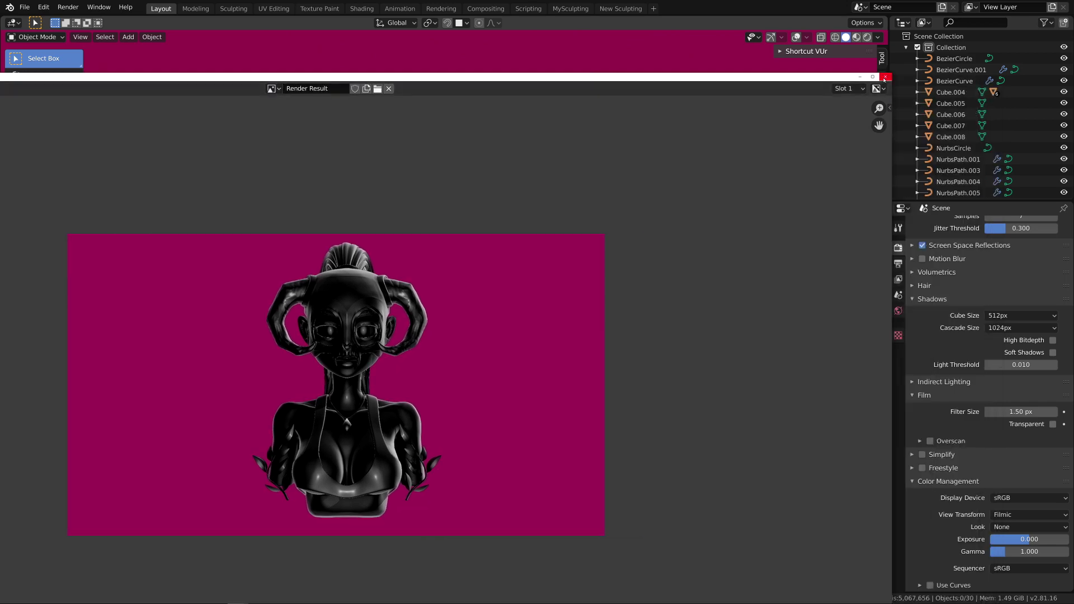
{"action": "left_click", "coordinate": [884, 77]}
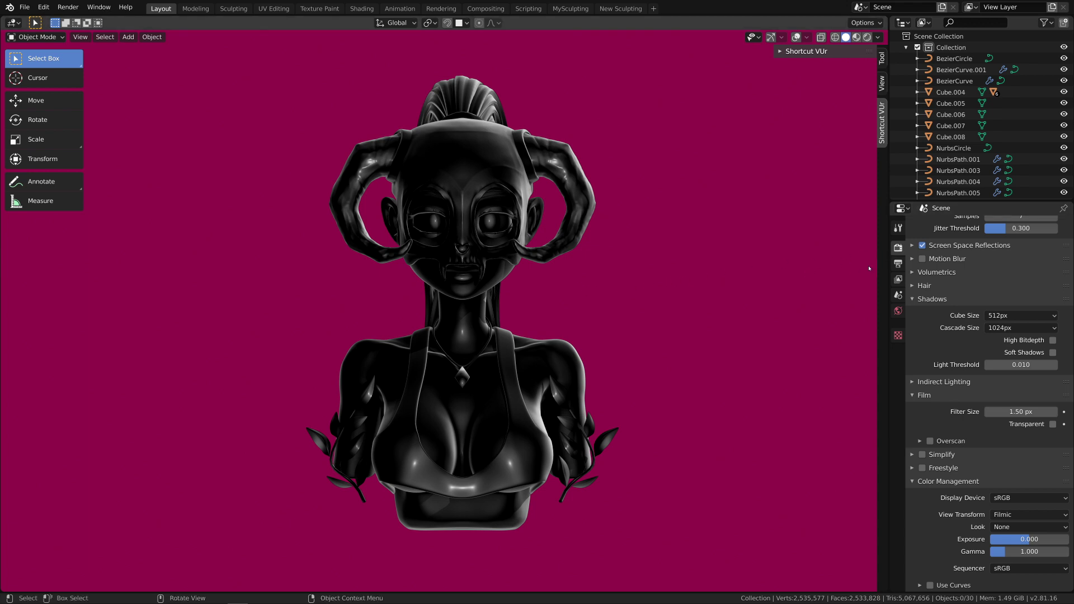
Set Output Resolution X to 1080 and render a square 1080 × 1080 viewport snapshot.
{"action": "scroll", "coordinate": [898, 248], "scroll_direction": "up", "scroll_amount": 6}
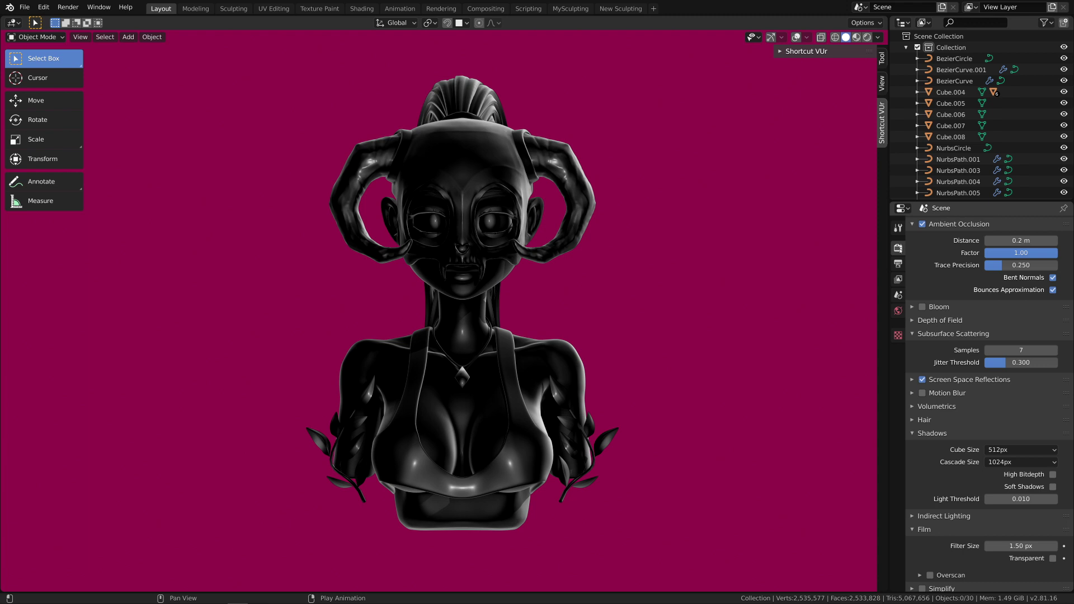
{"action": "left_click", "coordinate": [898, 264]}
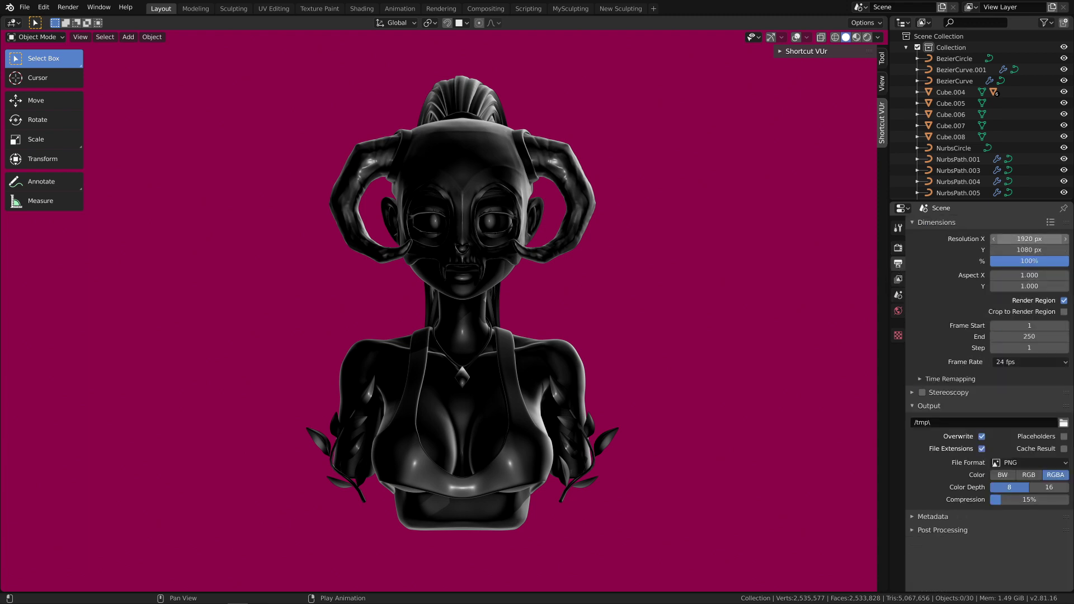
{"action": "left_click", "coordinate": [1024, 239]}
{"action": "type", "text": "1080"}
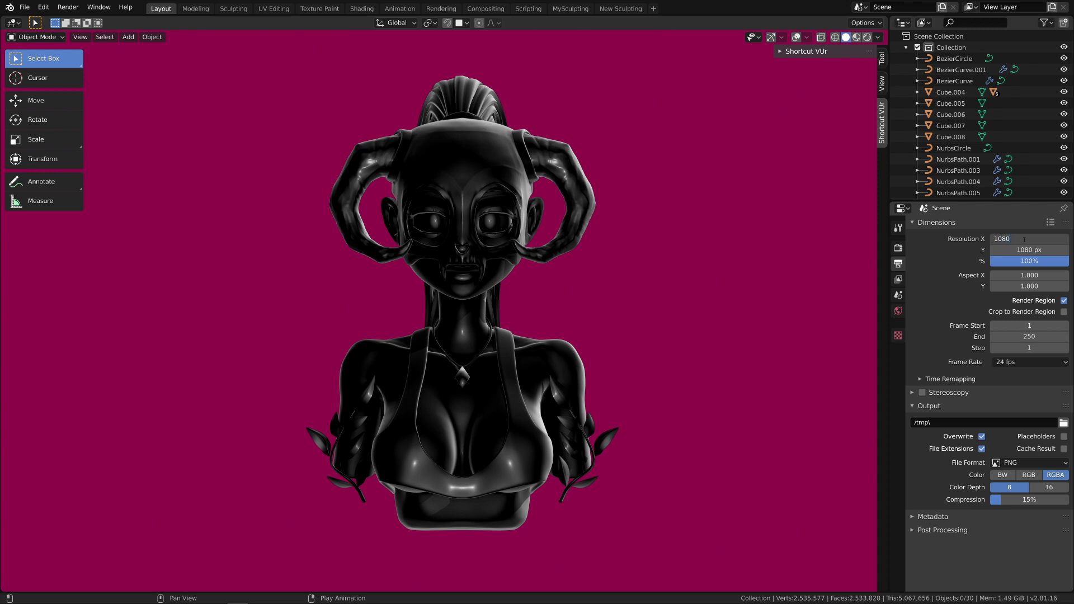
{"action": "key", "text": "Return"}
{"action": "left_click", "coordinate": [80, 37]}
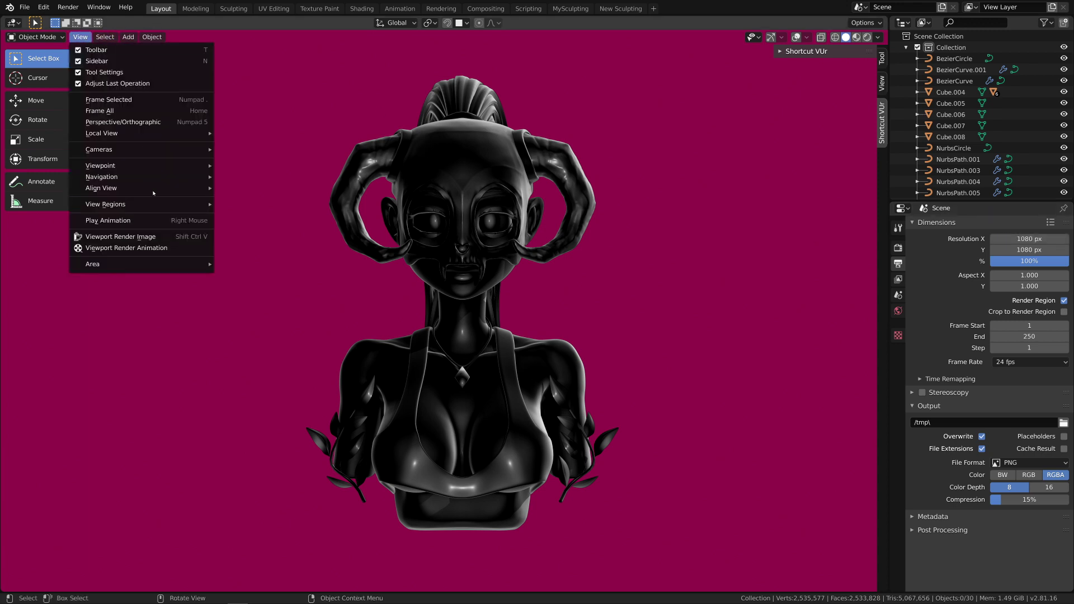
{"action": "left_click", "coordinate": [122, 237]}
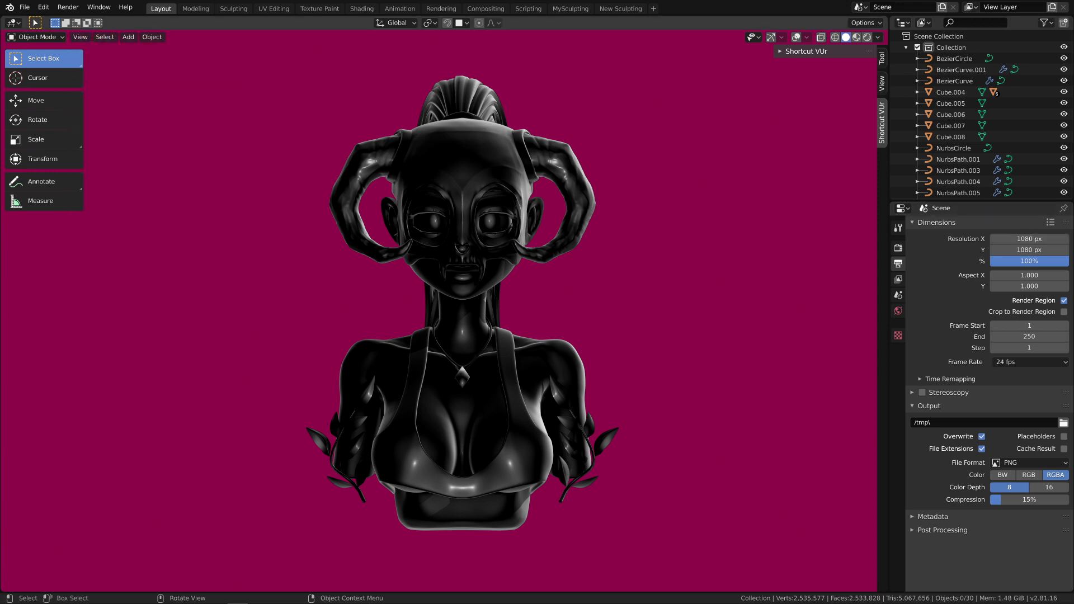
Close the square render, reset Resolution X to 1920 px, and expand the Shortcut VUr panel.
{"action": "scroll", "coordinate": [532, 229], "scroll_direction": "down", "scroll_amount": 1}
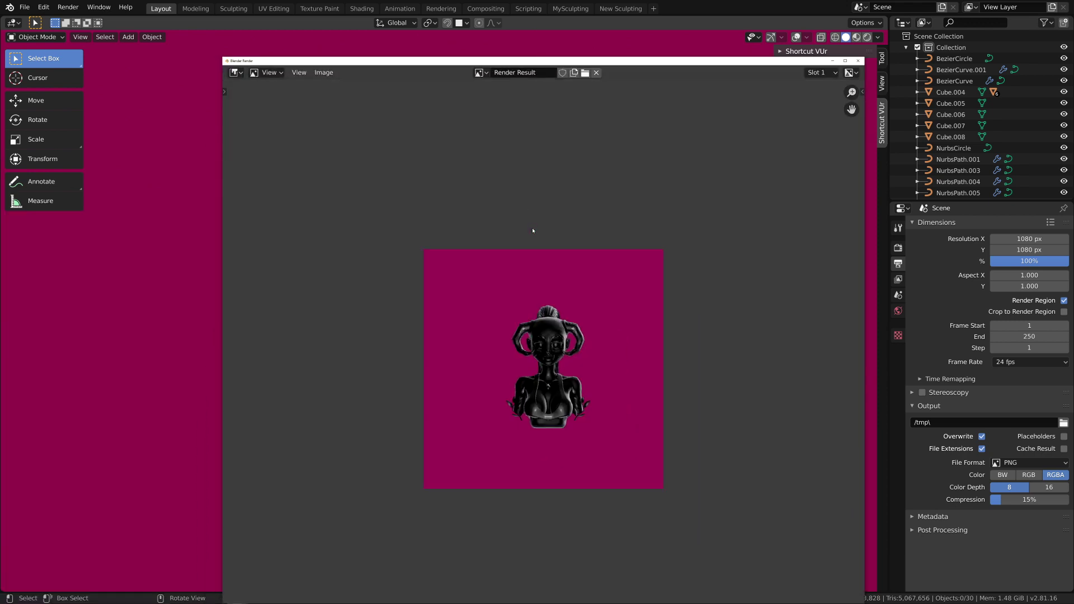
{"action": "scroll", "coordinate": [532, 230], "scroll_direction": "up", "scroll_amount": 2}
{"action": "left_click", "coordinate": [858, 61]}
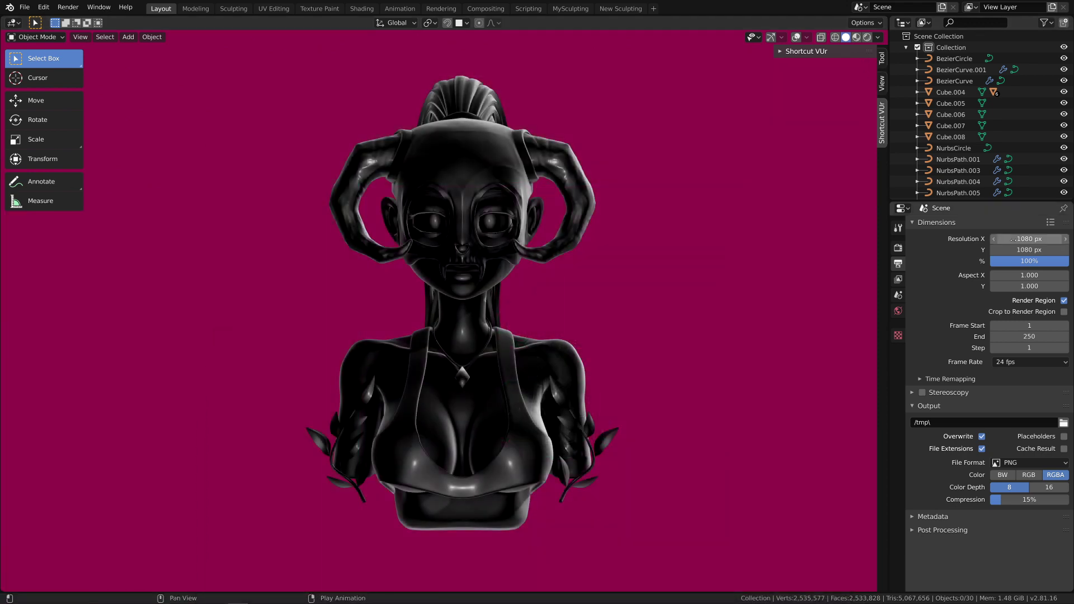
{"action": "left_click", "coordinate": [1019, 239]}
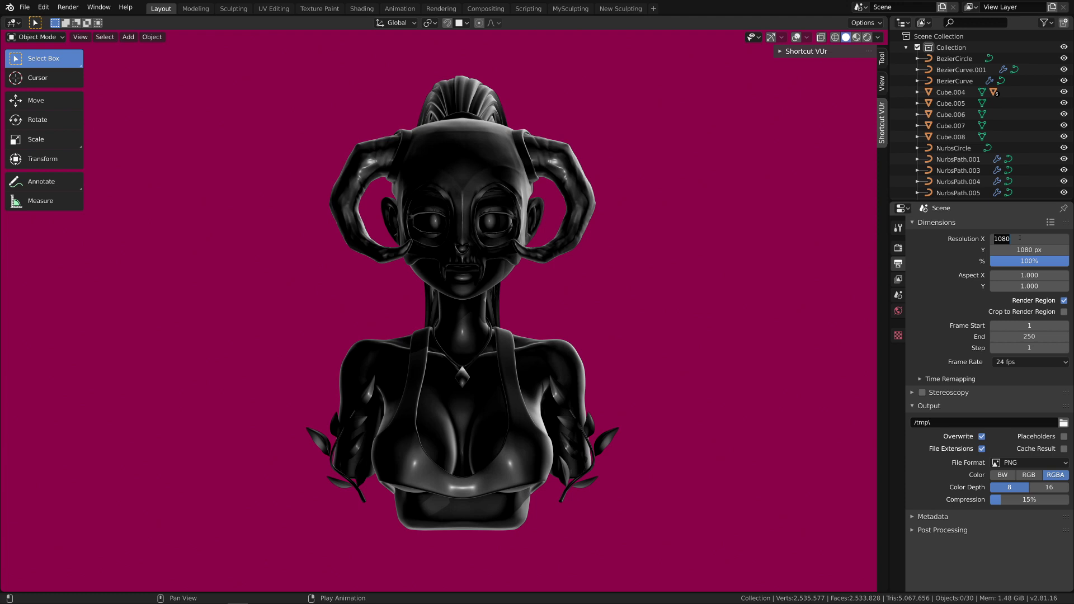
{"action": "type", "text": "1920"}
{"action": "key", "text": "Return"}
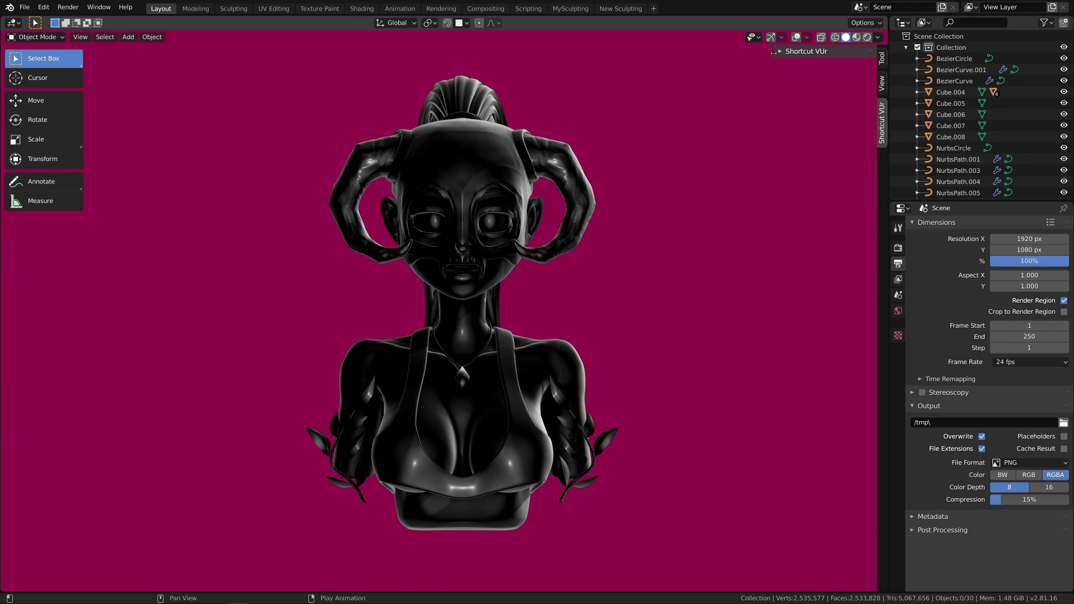
{"action": "left_click", "coordinate": [778, 51]}
Collapse the Shortcut VUr panel and turn the bust to a three-quarter view.
{"action": "left_click", "coordinate": [783, 51]}
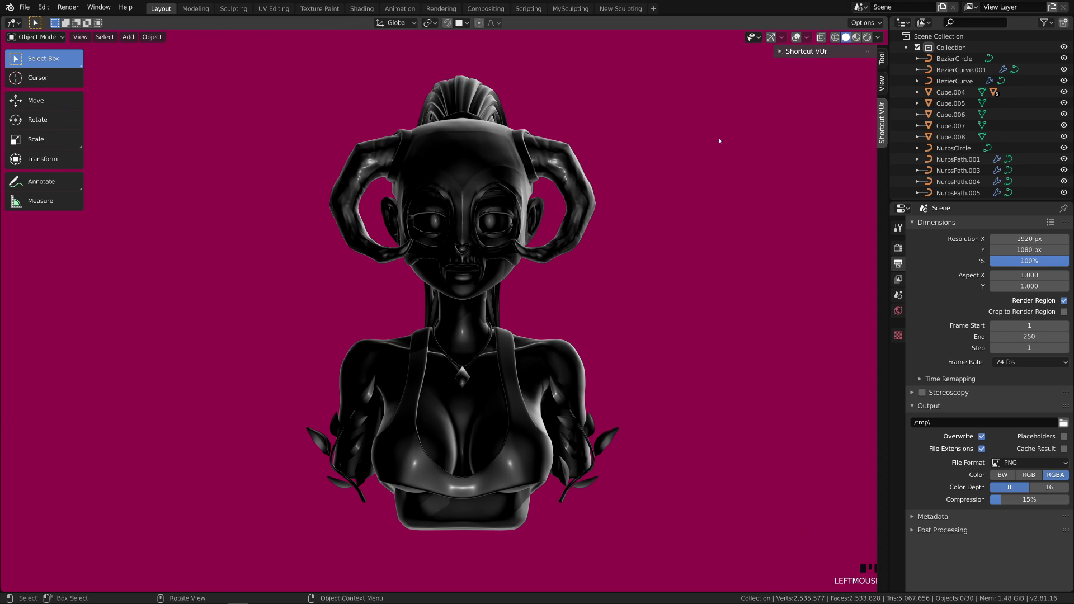
{"action": "left_click", "coordinate": [716, 145]}
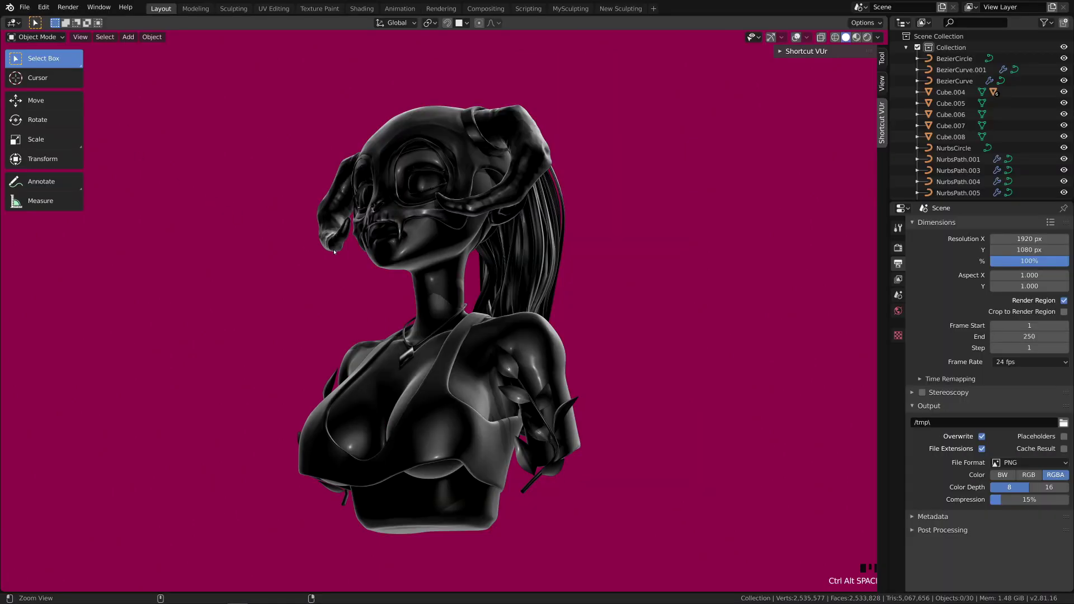
{"action": "left_click", "coordinate": [81, 37]}
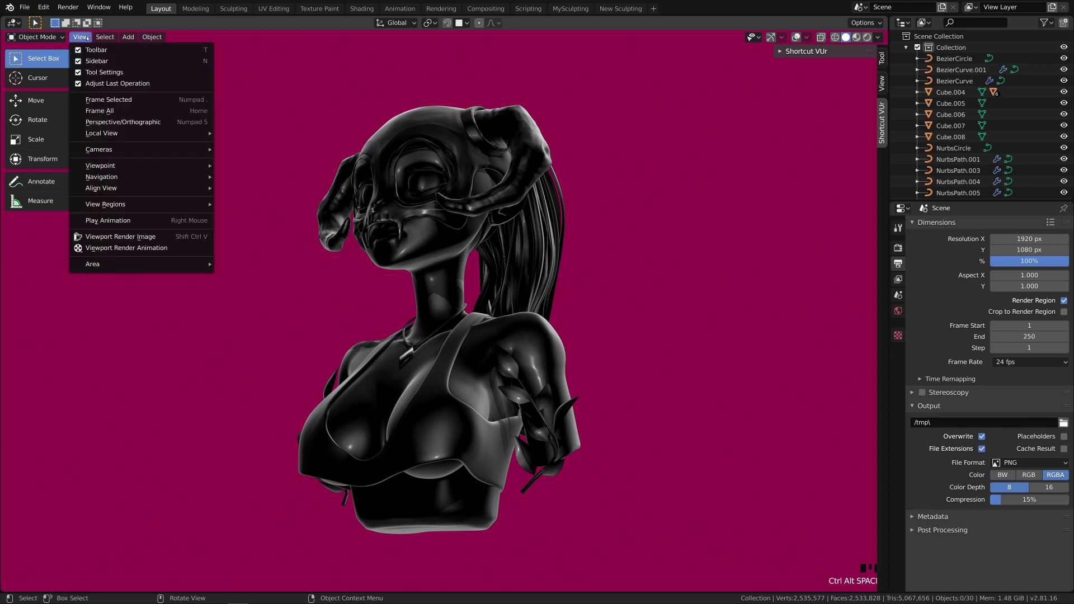
Replace Viewport Render Image's existing shortcut with Ctrl+Shift+V.
{"action": "right_click", "coordinate": [114, 242]}
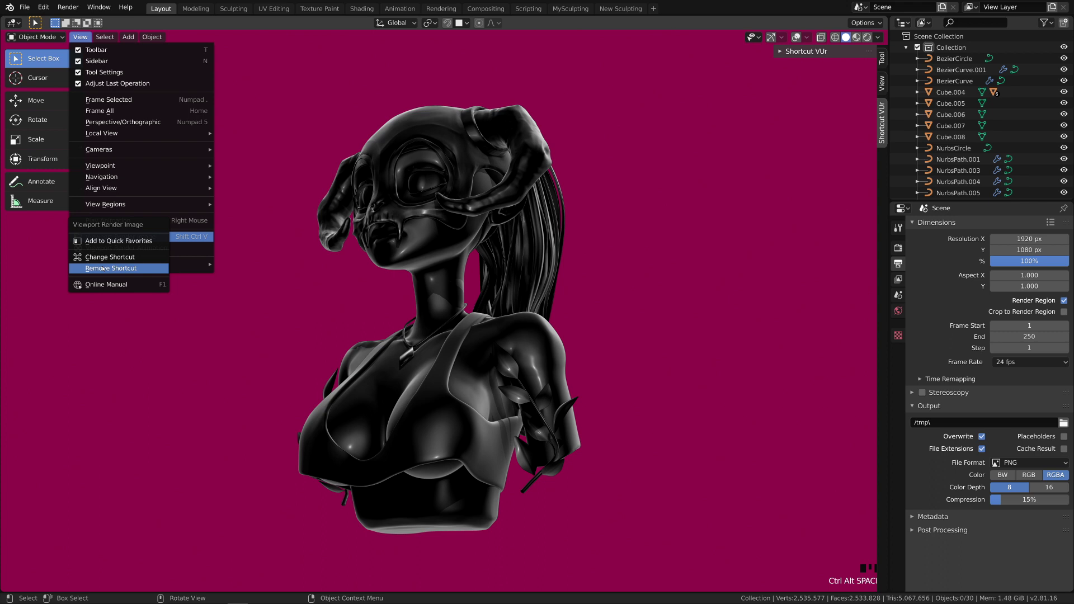
{"action": "left_click", "coordinate": [121, 269]}
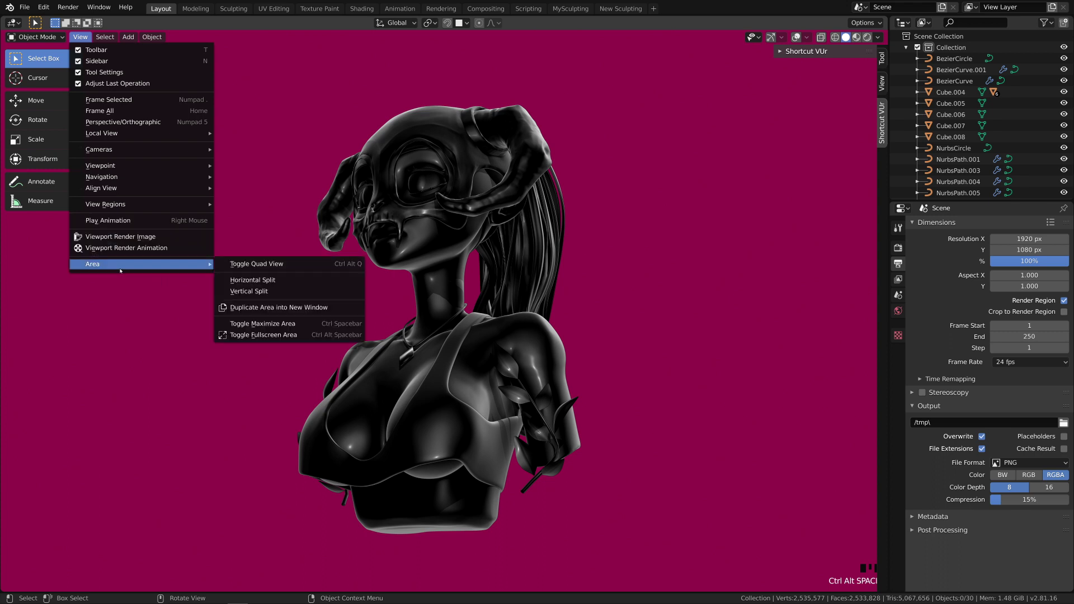
{"action": "right_click", "coordinate": [118, 240]}
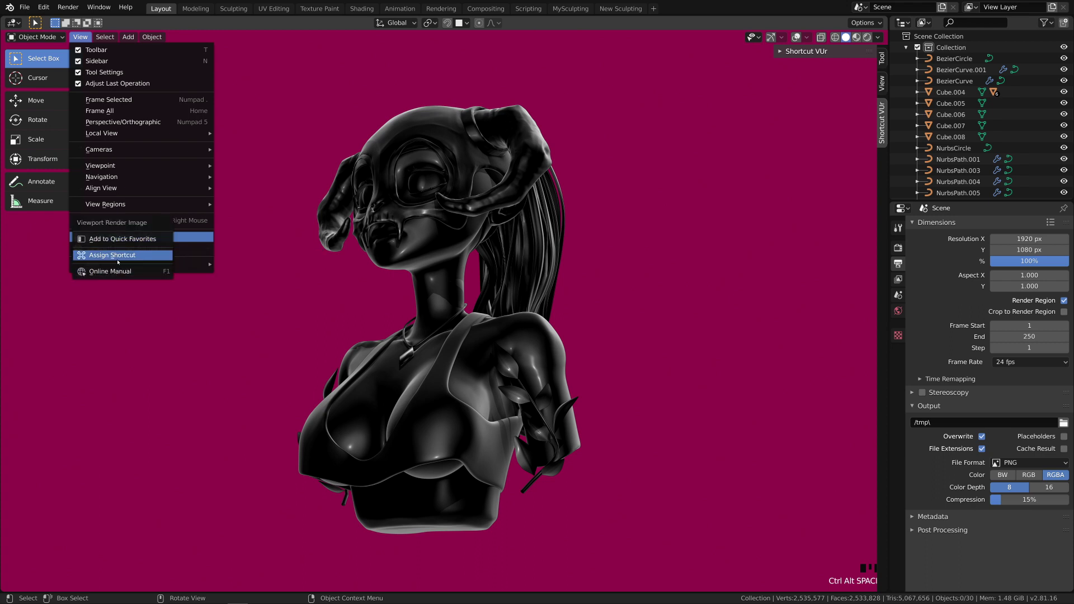
{"action": "left_click", "coordinate": [118, 256]}
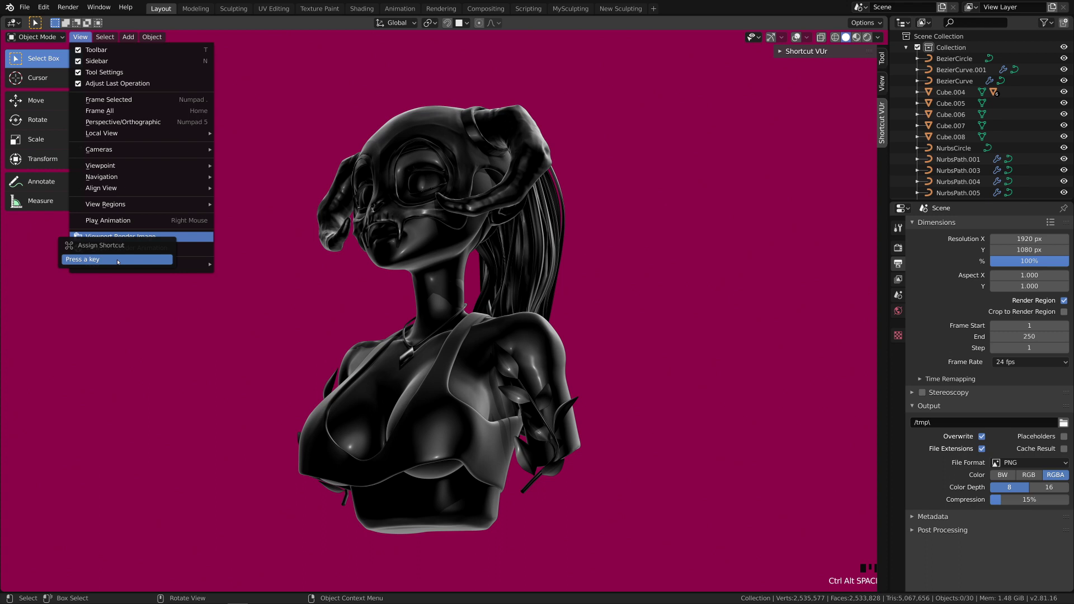
{"action": "key", "text": "ctrl+shift+v"}
{"action": "mouse_move", "coordinate": [118, 261]}
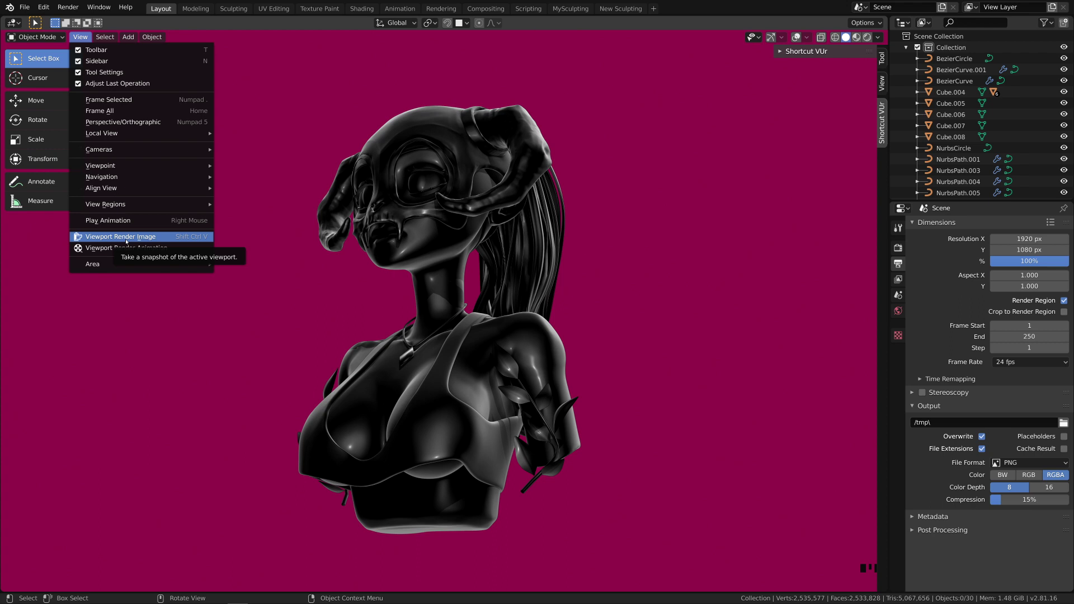
Close the View menu and select the Point.001 object.
{"action": "left_click", "coordinate": [126, 239]}
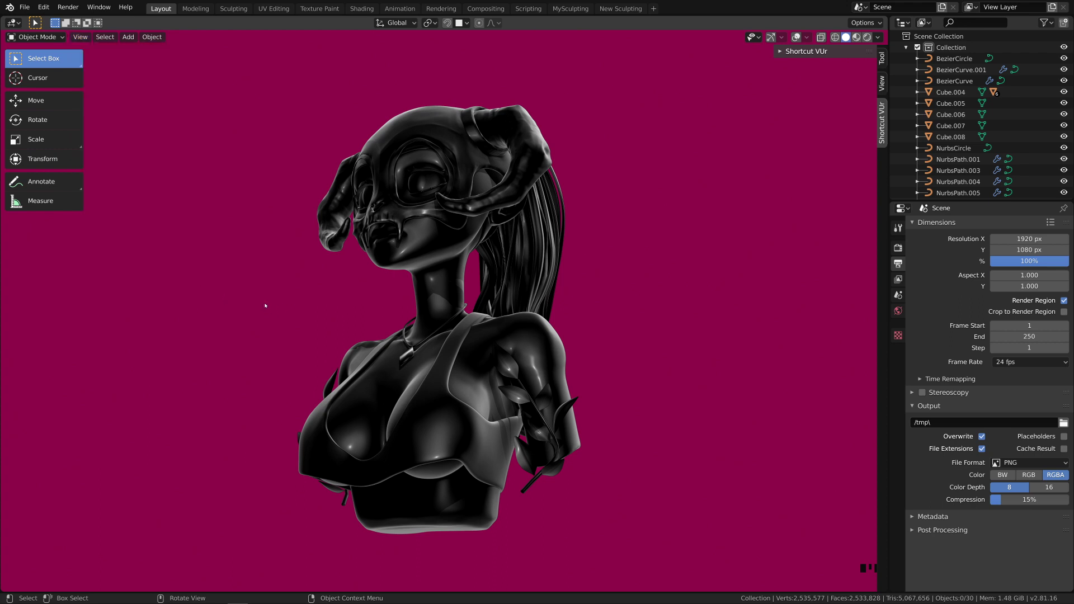
{"action": "left_click", "coordinate": [265, 306]}
{"action": "key", "text": "ctrl"}
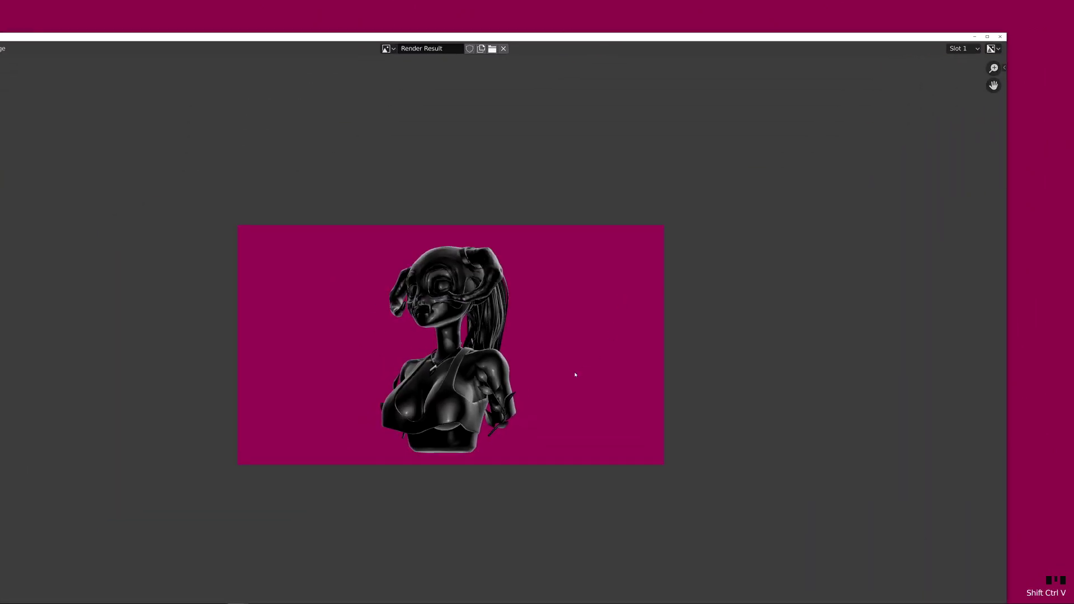
Zoom in and out on the three-quarter widescreen render, then close the Render Result window.
{"action": "scroll", "coordinate": [575, 375], "scroll_direction": "up", "scroll_amount": 3}
{"action": "scroll", "coordinate": [575, 375], "scroll_direction": "down", "scroll_amount": 1}
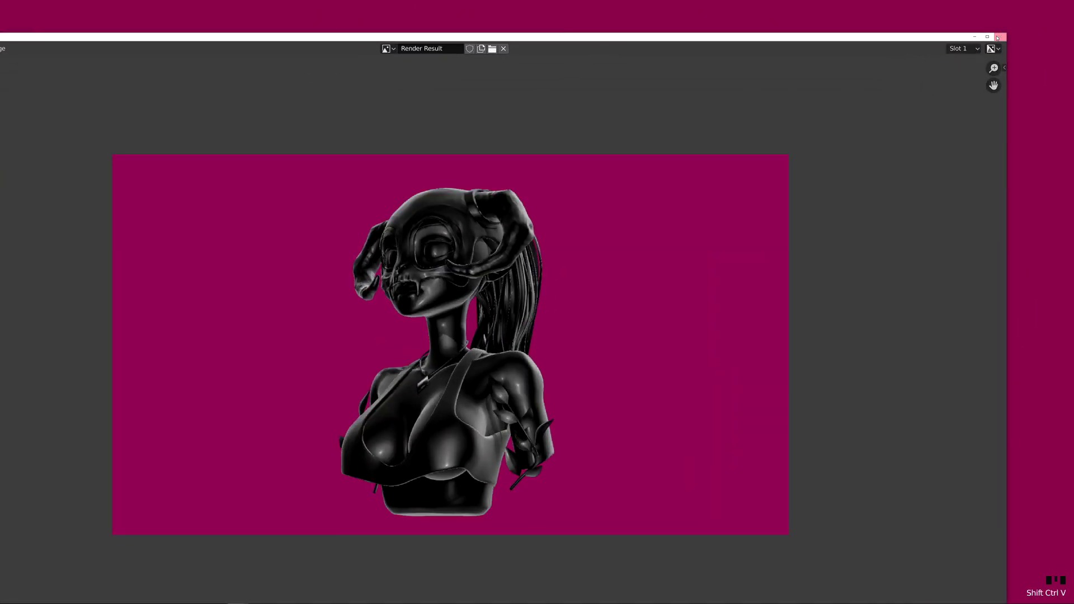
{"action": "key", "text": "Escape"}
{"action": "left_click", "coordinate": [826, 251]}
Leave fullscreen to restore the normal workspace and bring up the Save/Open pie menu.
{"action": "key", "text": "ctrl+alt+space"}
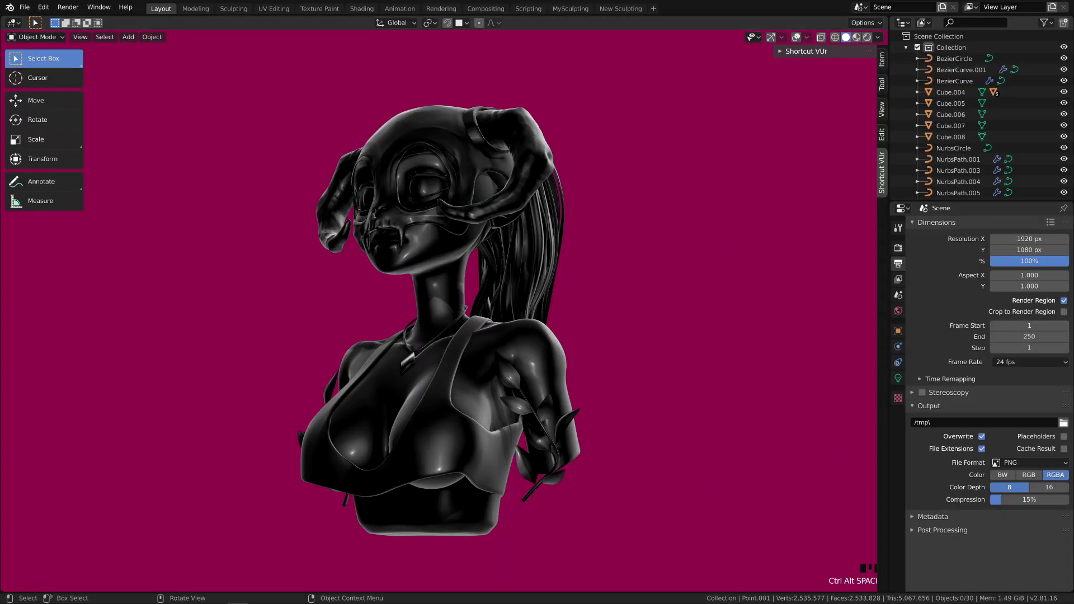
{"action": "left_click", "coordinate": [259, 292]}
{"action": "key", "text": "ctrl+s"}
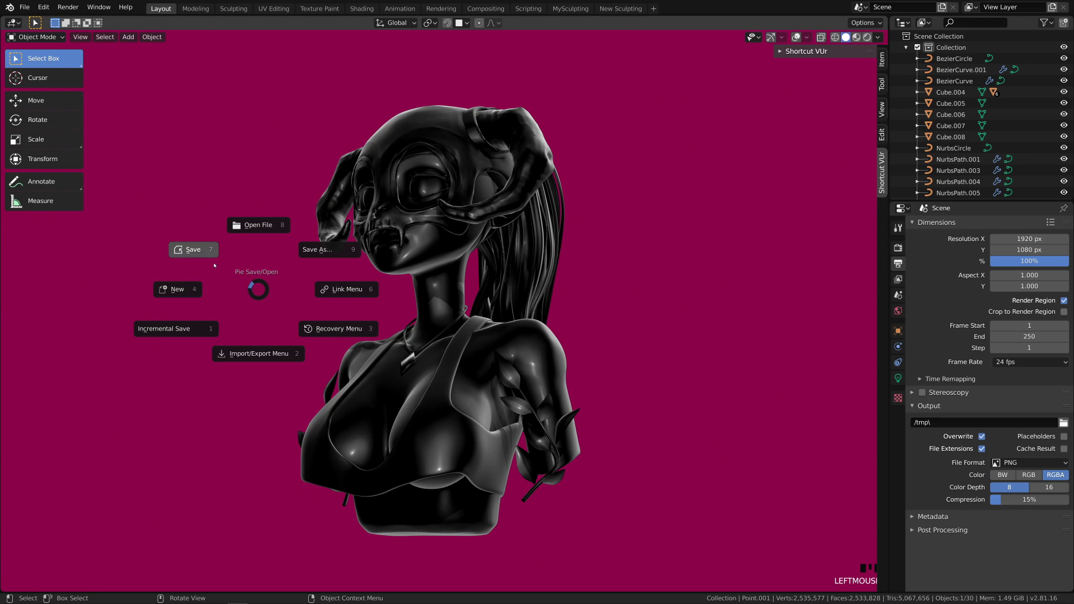